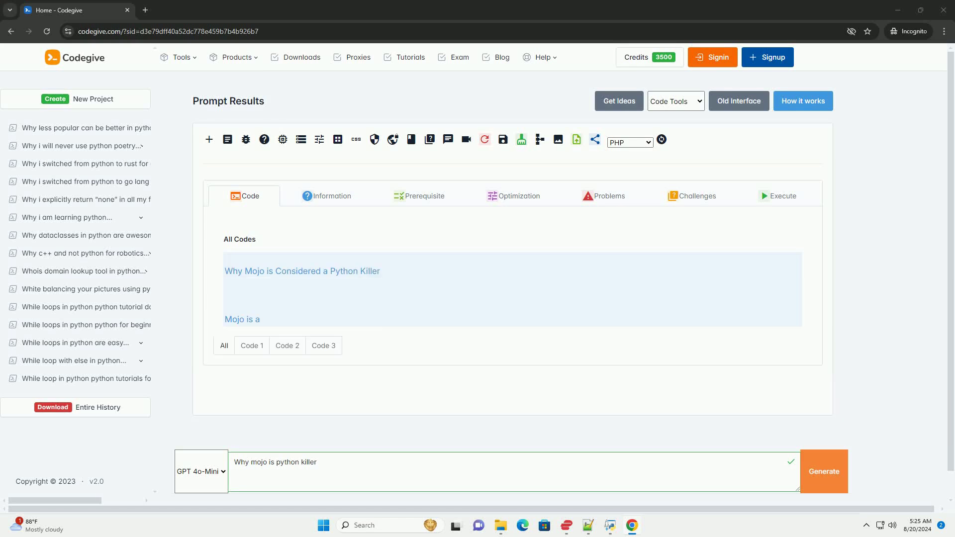
{"action": "scroll", "coordinate": [512, 268], "scroll_direction": "down", "scroll_amount": 1}
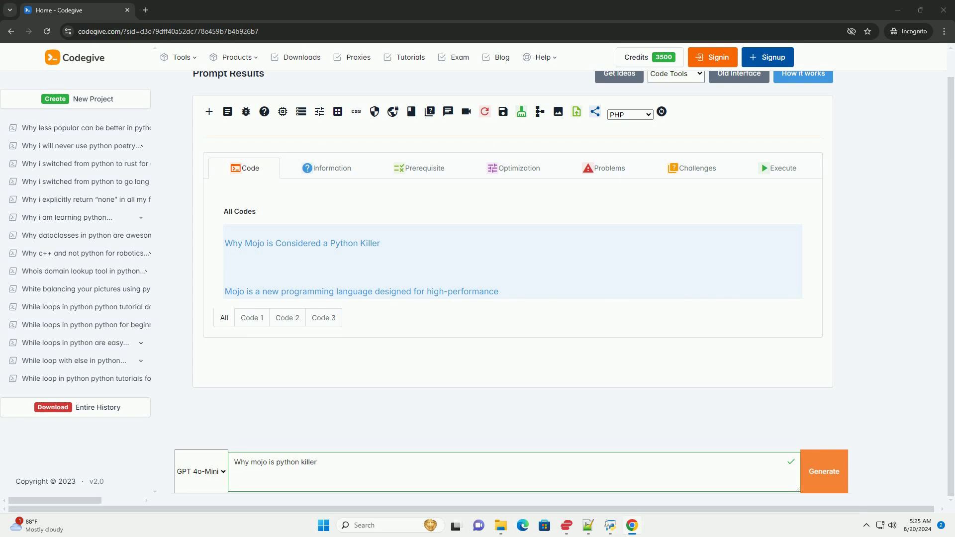